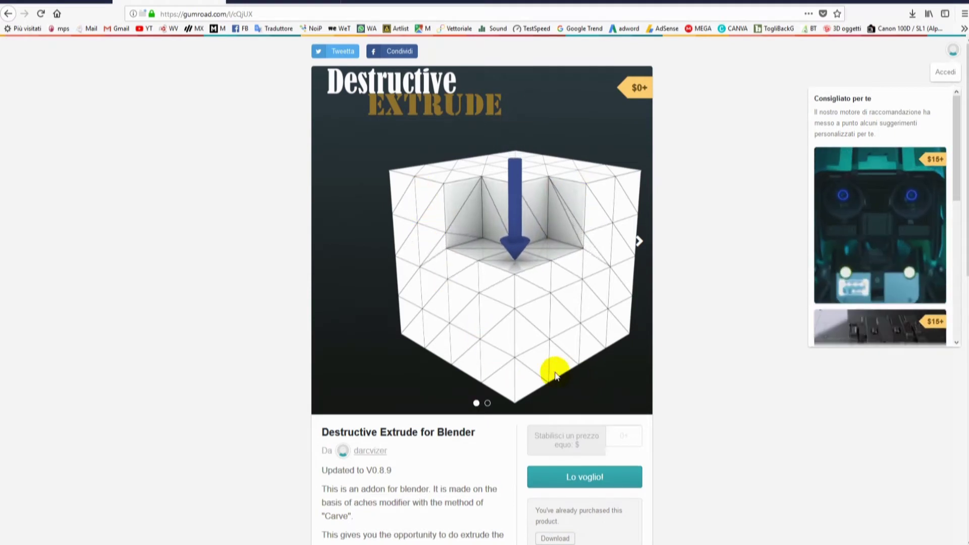
Step: Get the Destructive Extrude add-on from Gumroad at price 0 and download DestructiveExtrude.py
scroll(580, 373, down, 2)
click(642, 362)
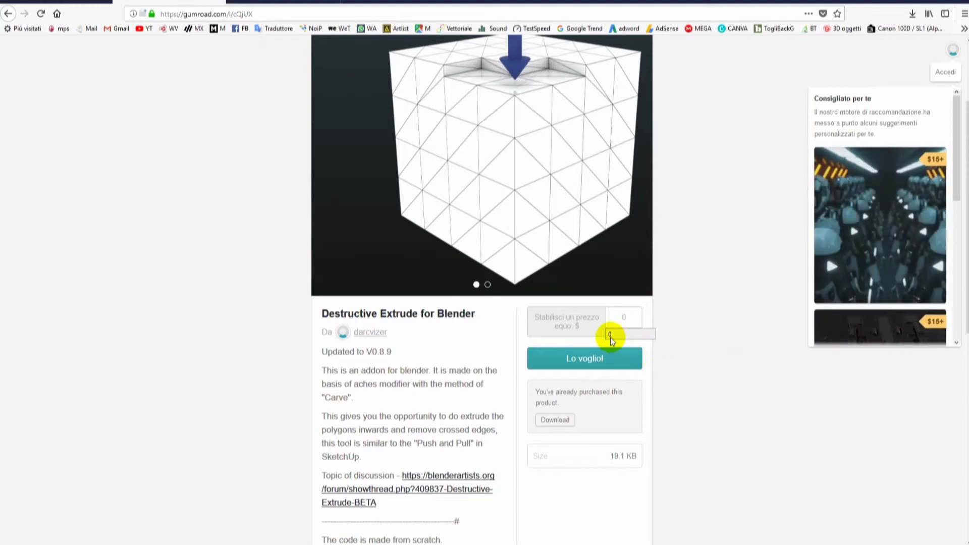
click(583, 359)
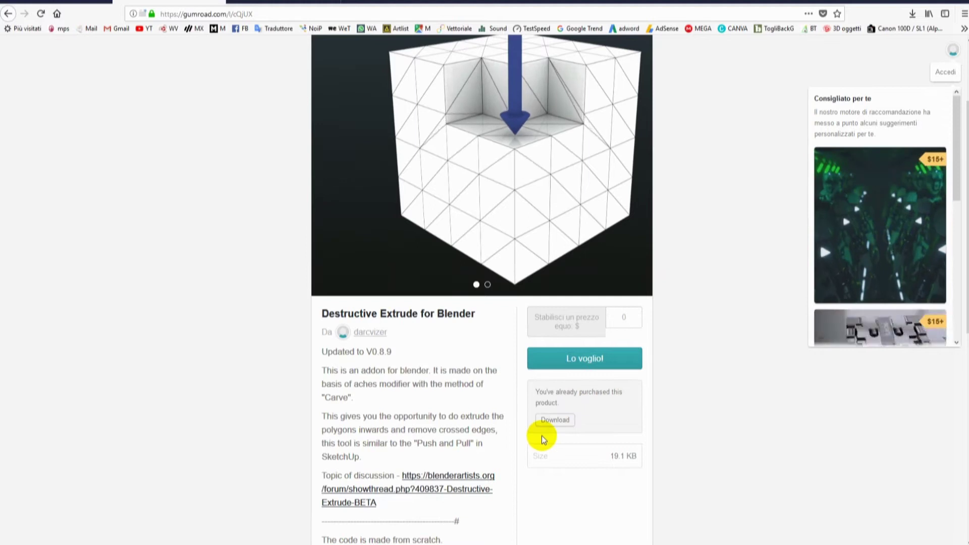
click(554, 419)
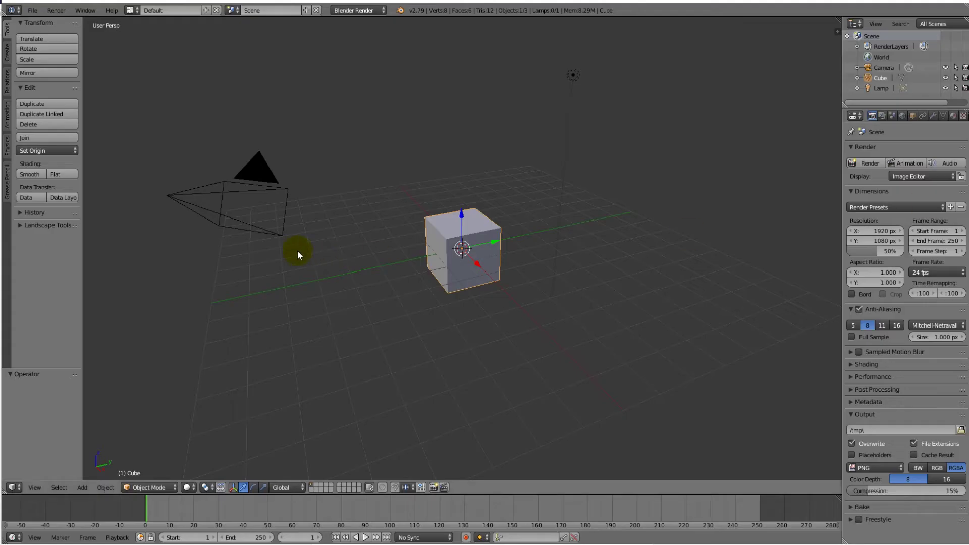
Step: Install the add-on from DestructiveExtrude.py on the D: drive via User Preferences
click(34, 10)
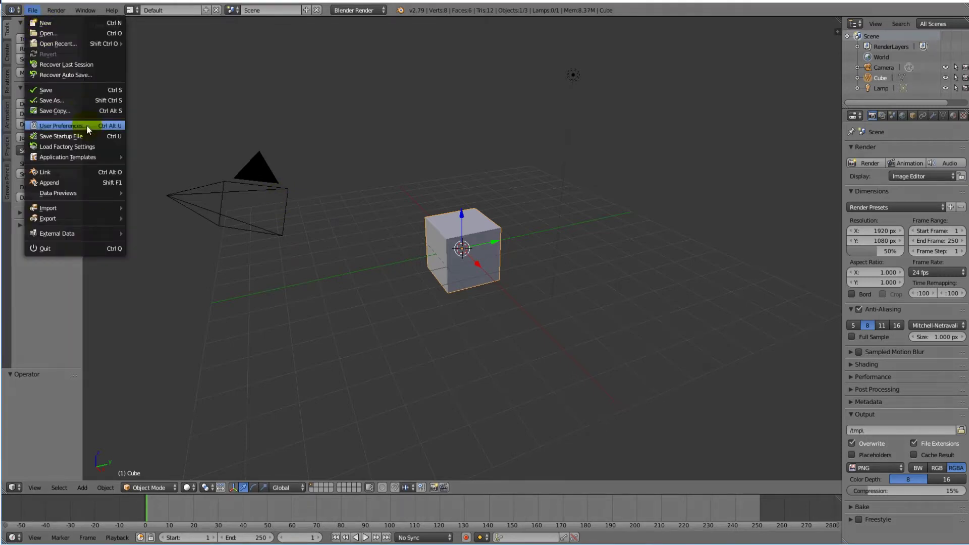
click(117, 126)
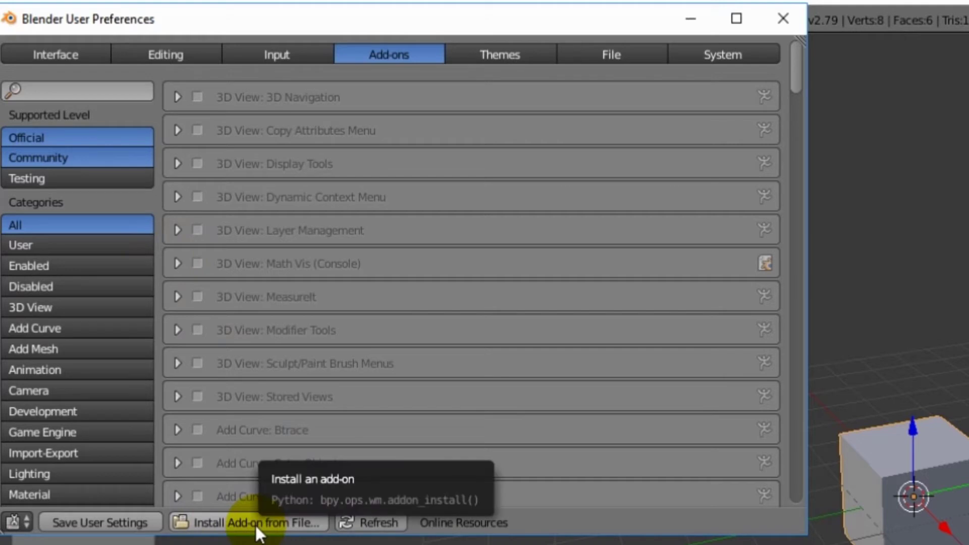
click(226, 524)
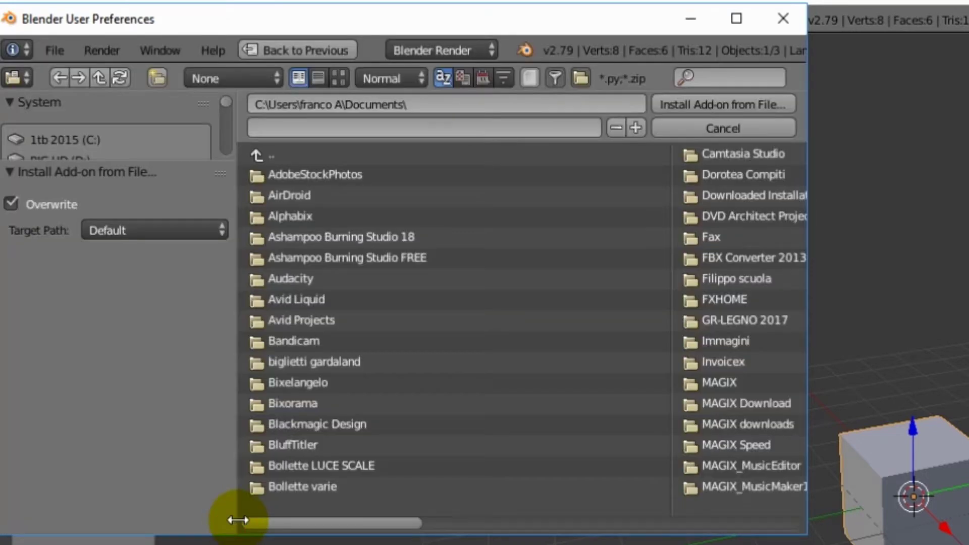
drag(204, 93, 209, 85)
click(78, 97)
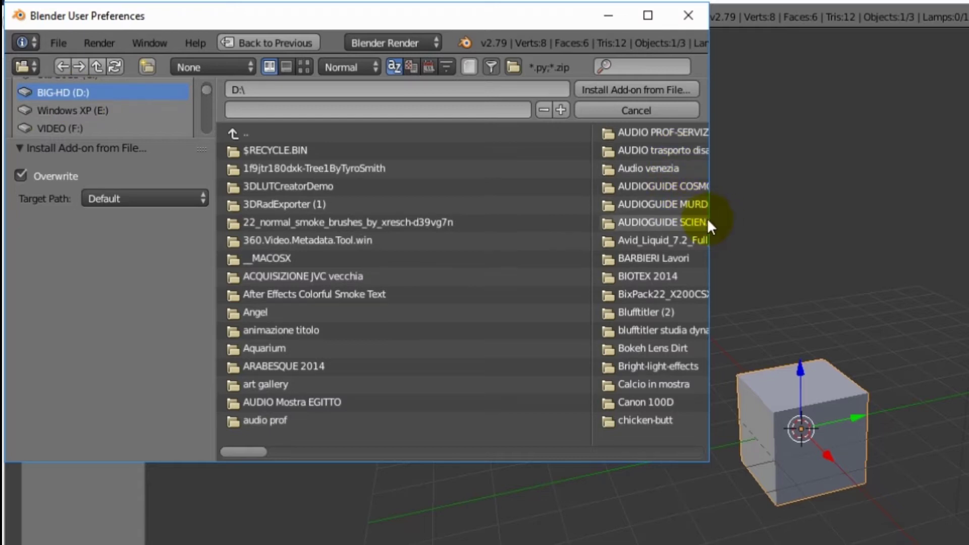
scroll(707, 218, down, 5)
click(502, 150)
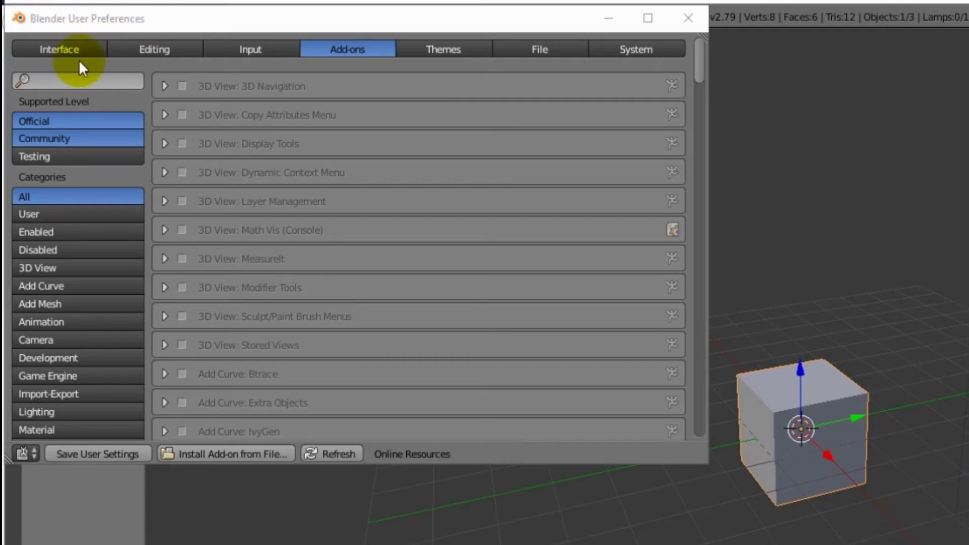
Step: Enable Destructive Extrude (searched as 'des'), save user settings and close preferences
click(71, 79)
text(d)
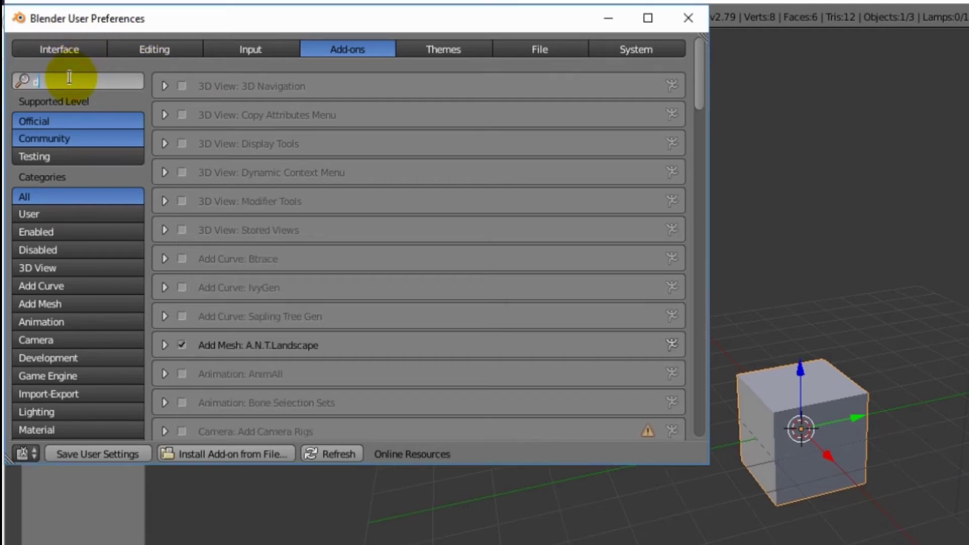
text(es)
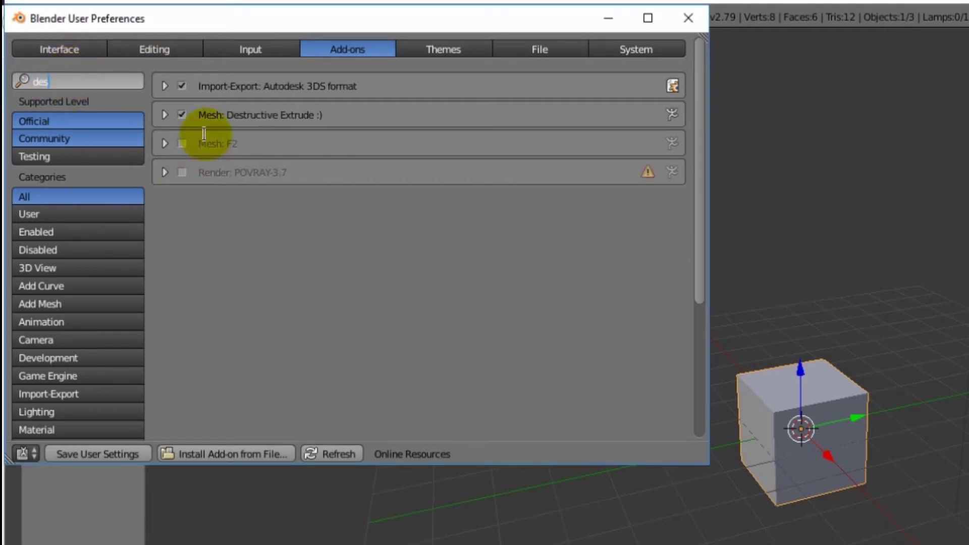
click(182, 114)
click(182, 113)
click(94, 451)
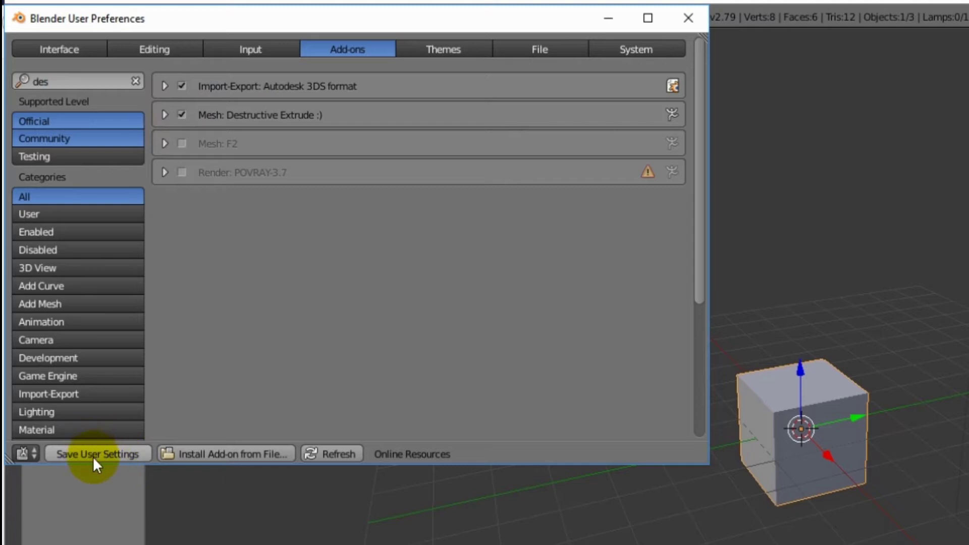
click(713, 18)
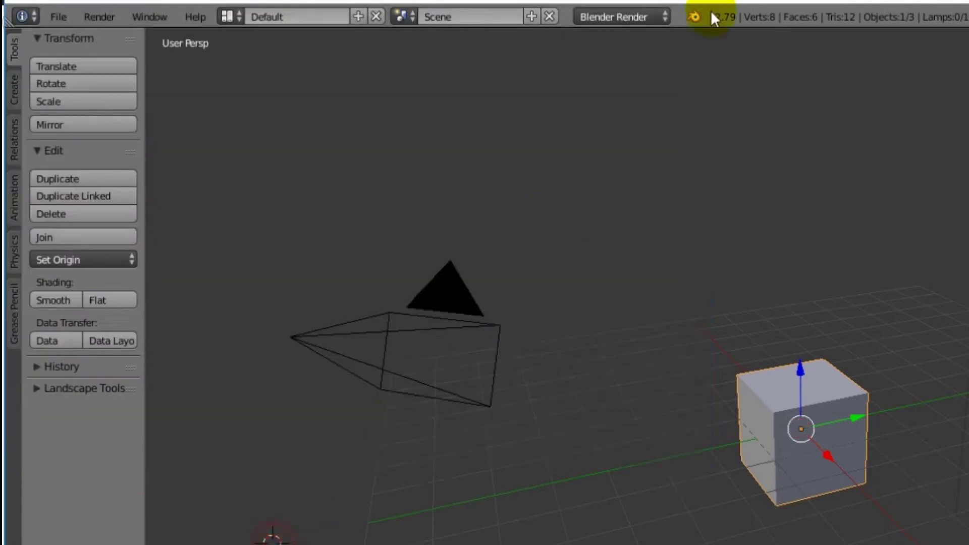
click(469, 256)
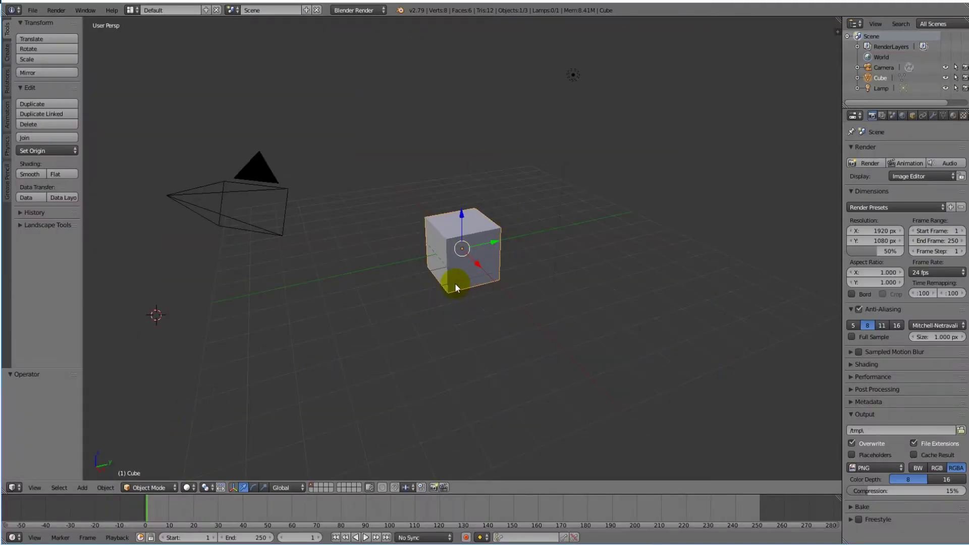
Step: Scale the cube to 2.7, enter Edit Mode and subdivide it once into 24 faces
key(s)
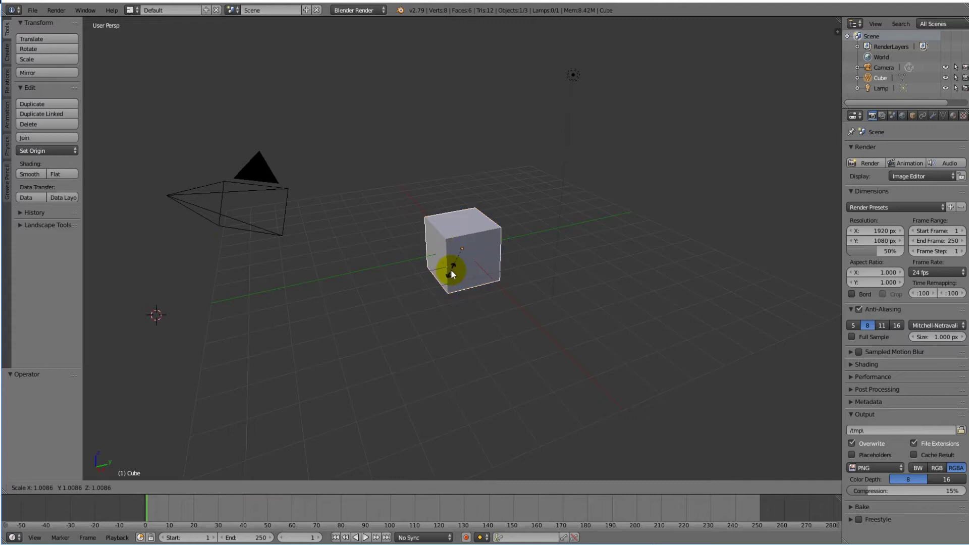
click(475, 312)
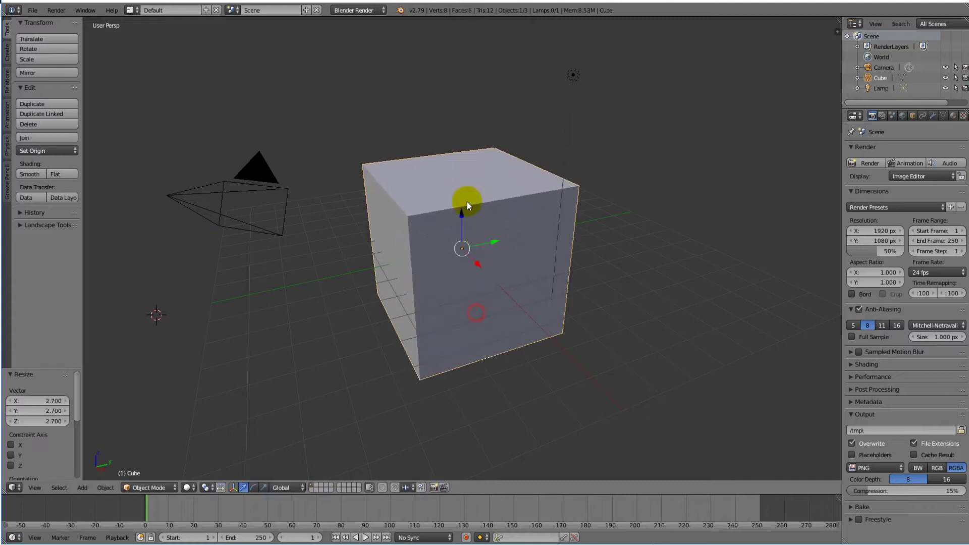
click(104, 488)
click(132, 487)
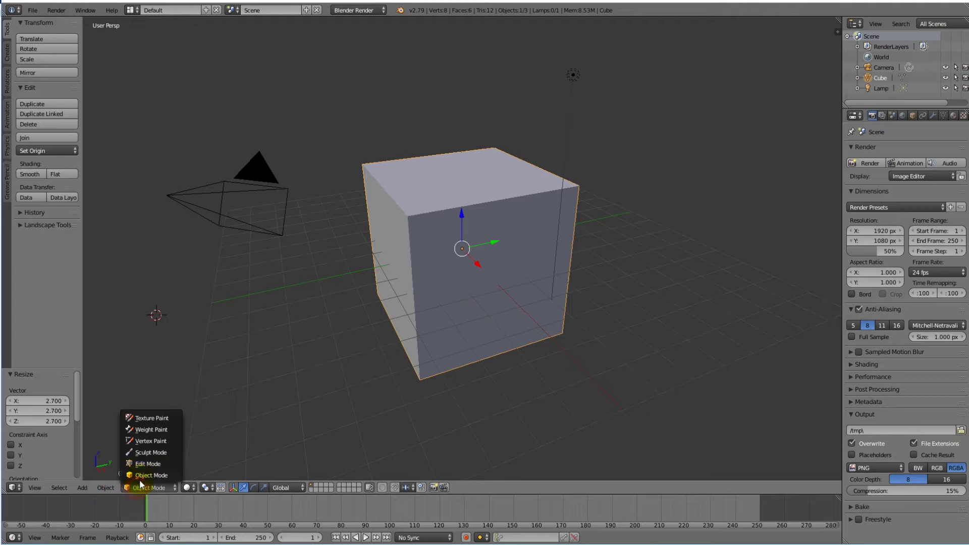
click(140, 465)
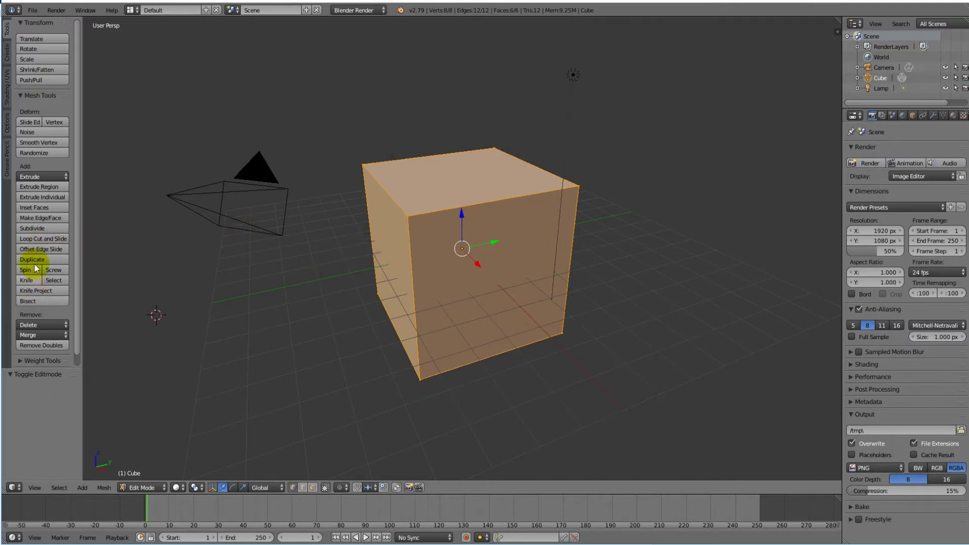
click(49, 230)
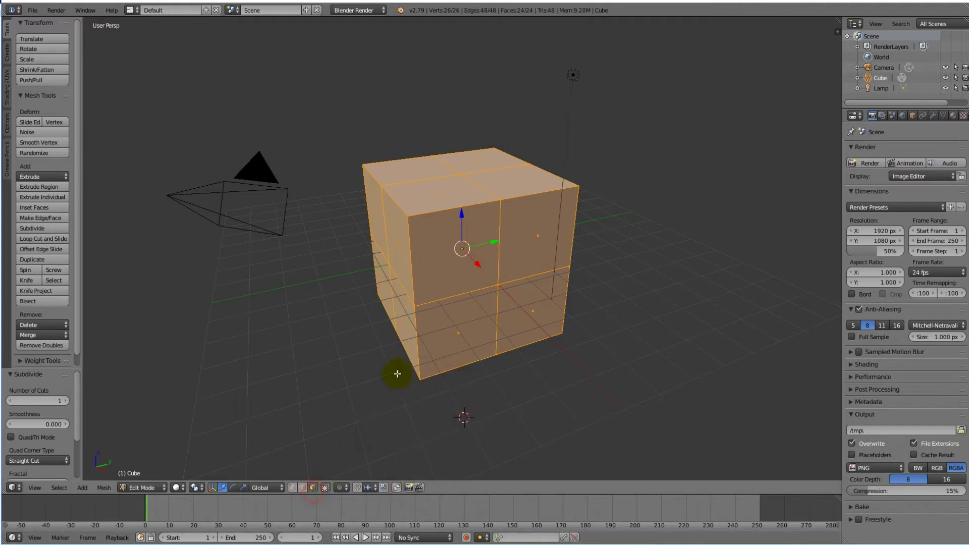
Step: Extrude one upper face inward to form a recess in the cube
right_click(453, 258)
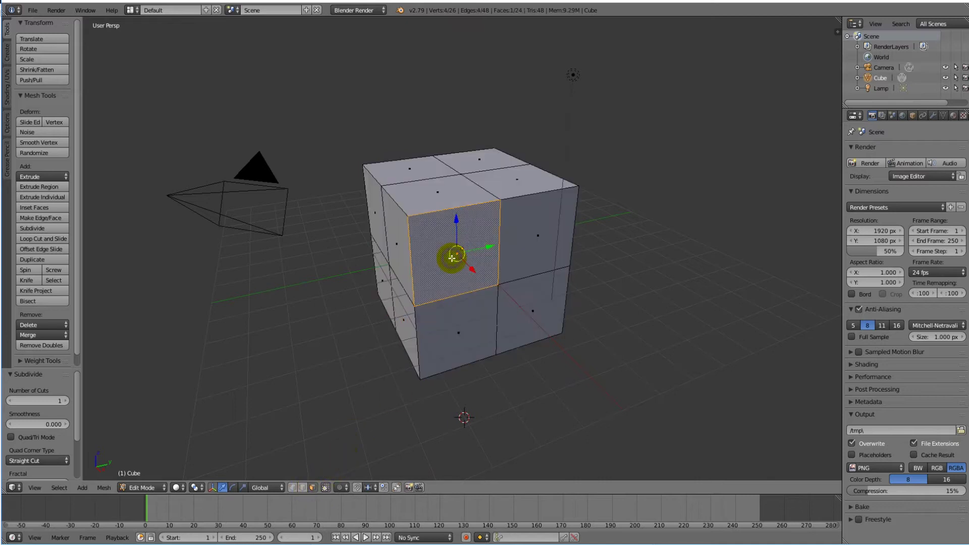
middle_drag(398, 401, 444, 387)
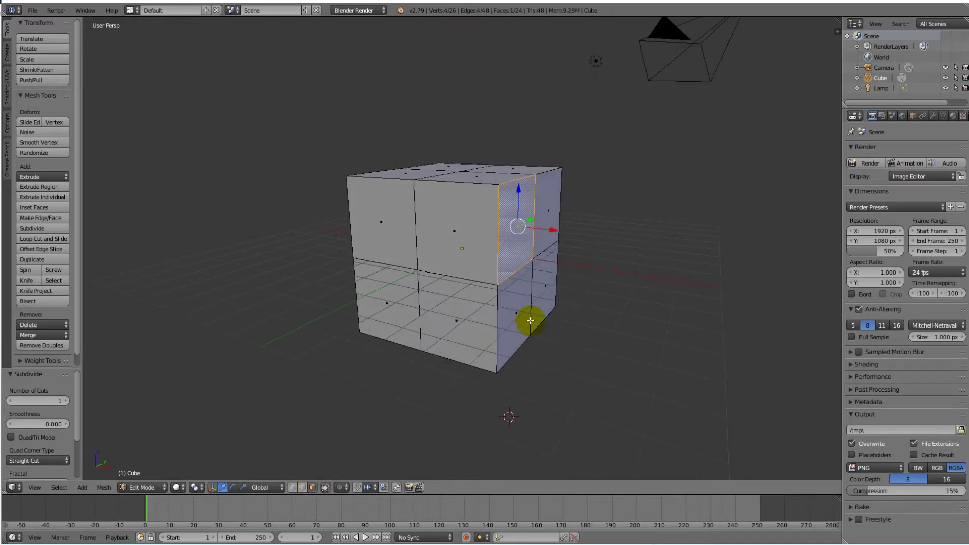
key(e)
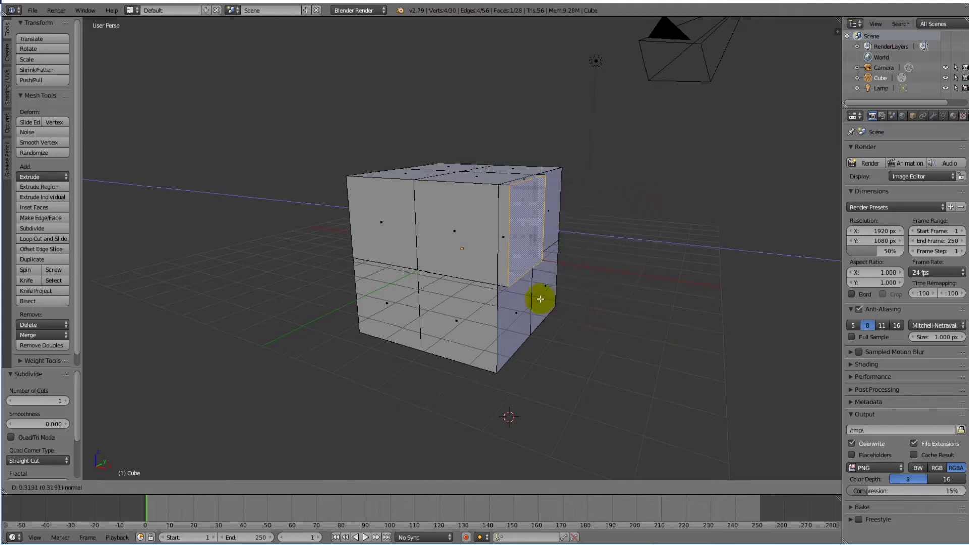
click(477, 283)
mouse_move(477, 283)
middle_down()
mouse_move(536, 328)
mouse_move(471, 329)
mouse_move(501, 340)
mouse_move(433, 362)
mouse_move(461, 331)
middle_up()
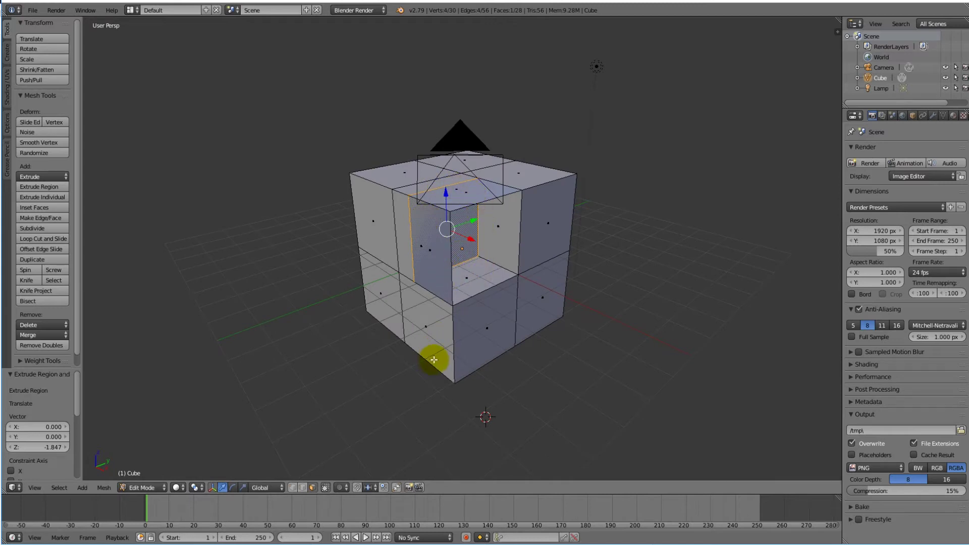
Step: Extrude another upper face far outward into a long block
key(e)
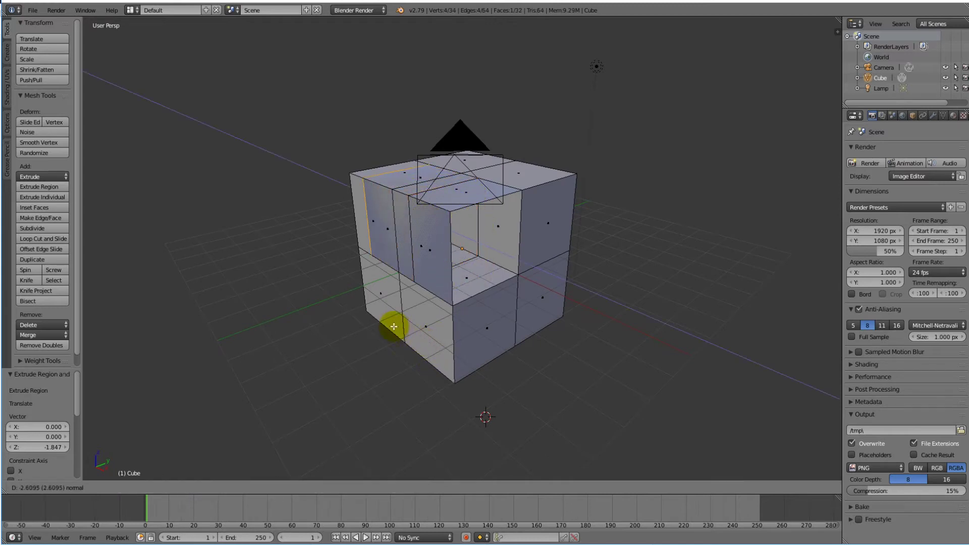
click(316, 292)
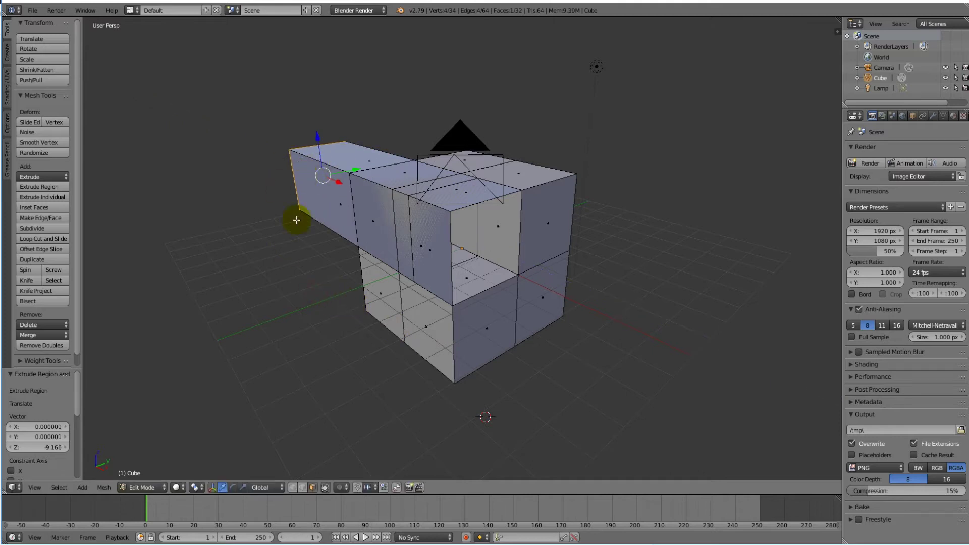
middle_drag(361, 322, 301, 307)
mouse_move(307, 246)
middle_down()
mouse_move(362, 268)
mouse_move(270, 229)
middle_up()
middle_drag(437, 272, 450, 317)
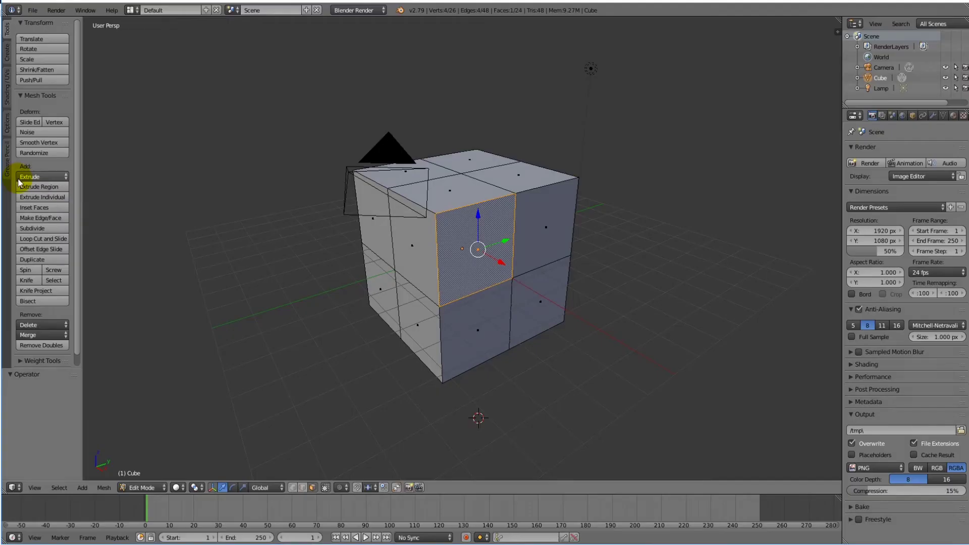
Step: Destructive-extrude the selected face to cut a corner notch into the cube's top
click(32, 177)
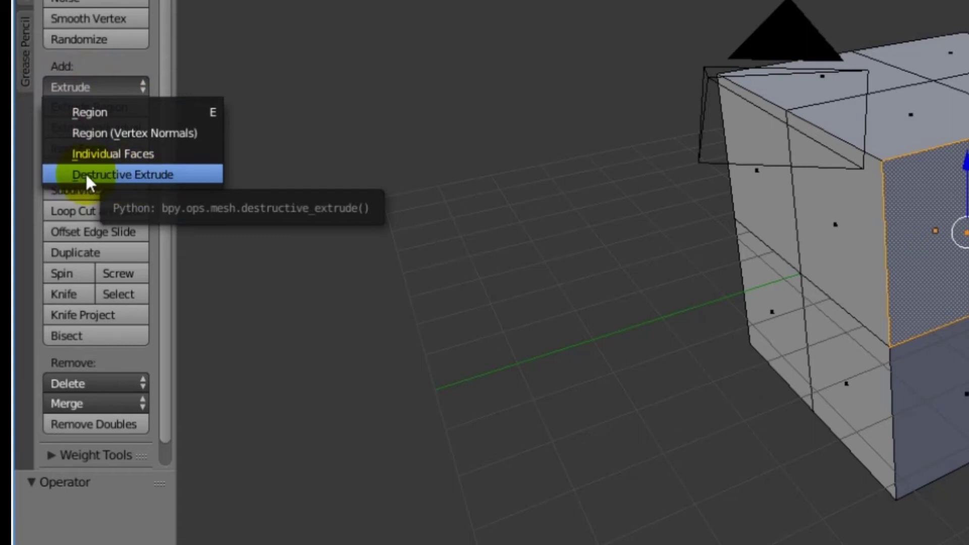
click(92, 175)
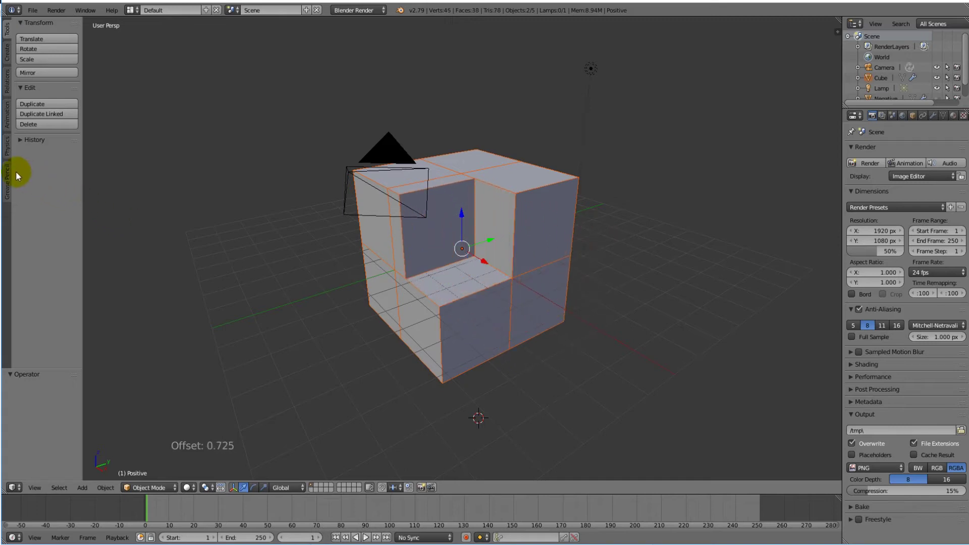
click(810, 156)
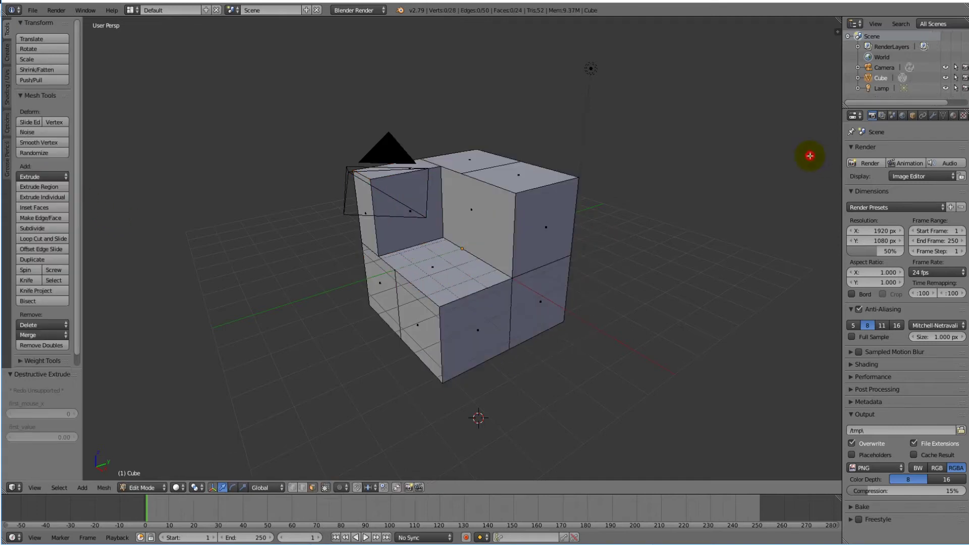
mouse_move(520, 328)
middle_down()
mouse_move(389, 328)
mouse_move(460, 313)
mouse_move(404, 316)
mouse_move(403, 324)
middle_up()
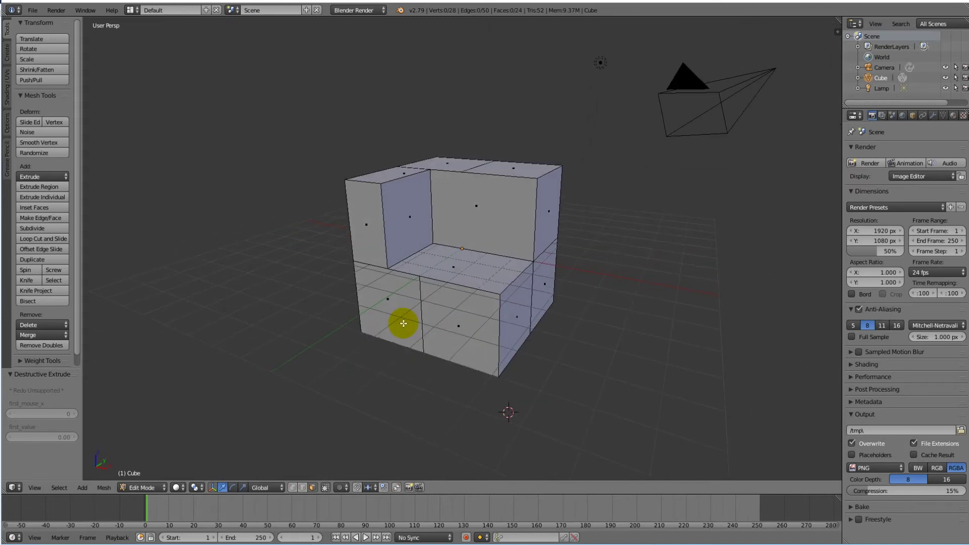
Step: Destructive-extrude the notch floor downward, restoring a whole block with one slanted side
right_click(456, 262)
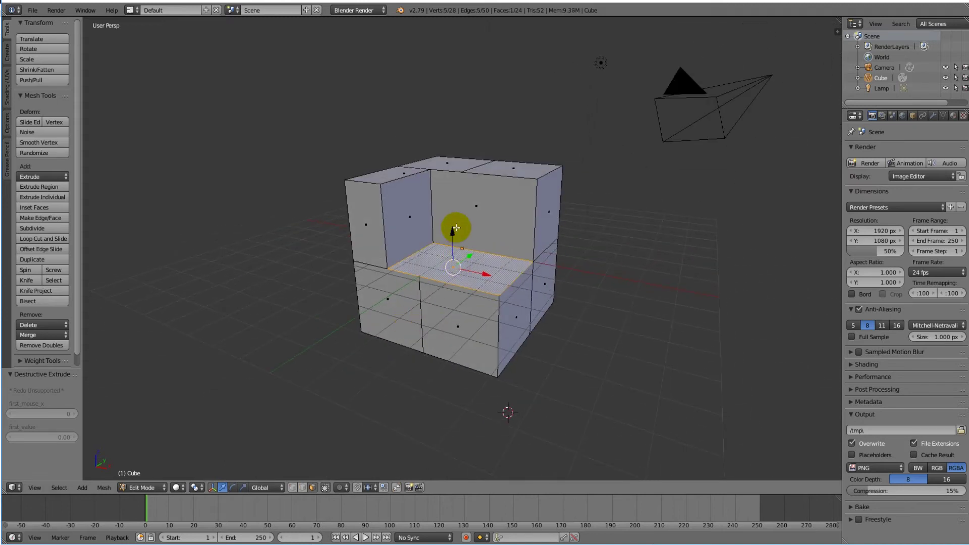
click(44, 176)
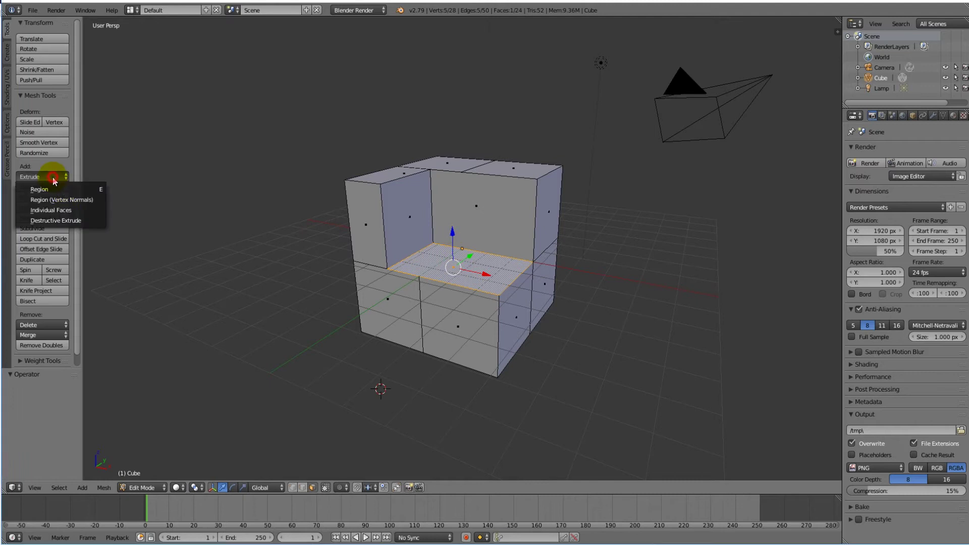
click(57, 220)
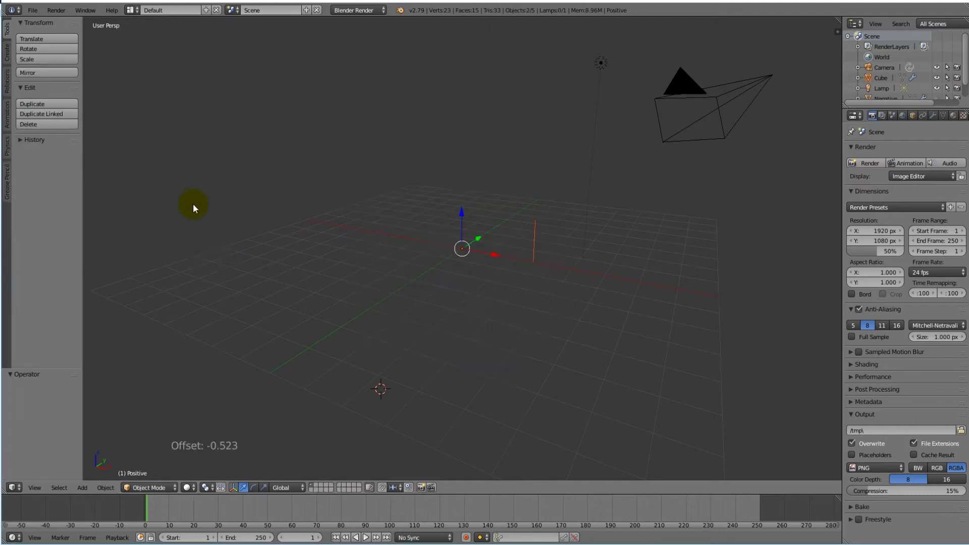
click(199, 264)
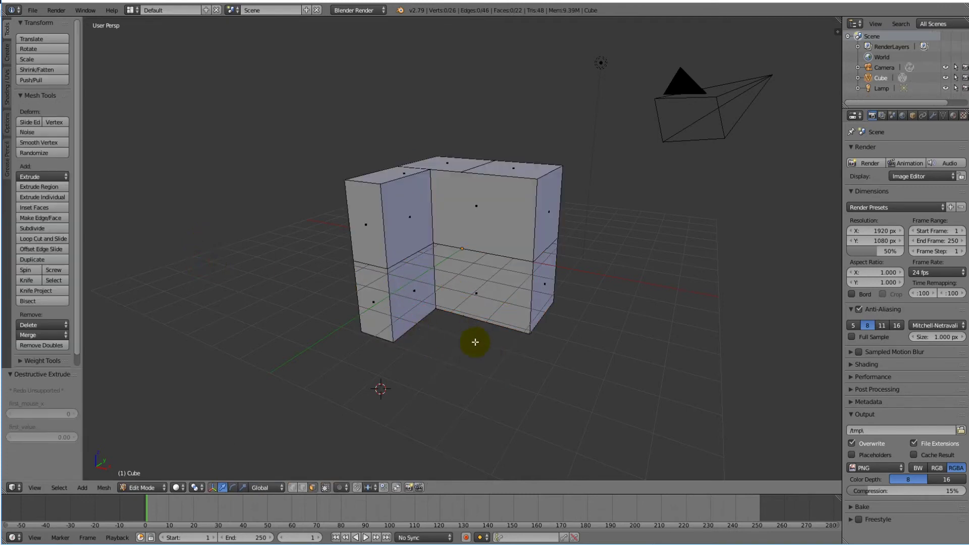
mouse_move(474, 343)
middle_down()
mouse_move(463, 346)
mouse_move(448, 288)
middle_up()
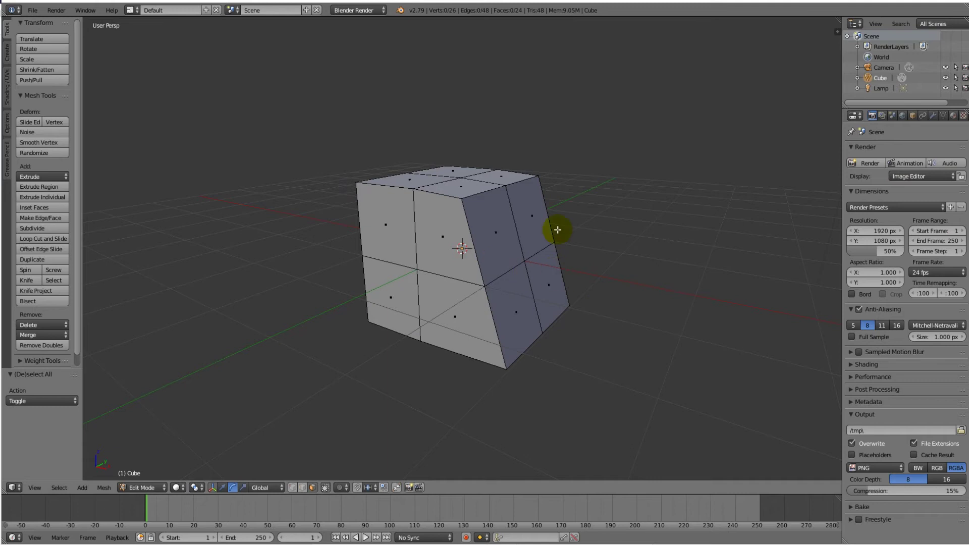
Step: Select the slanted right-side face and extrude it inward along its normal
mouse_move(479, 362)
middle_down()
mouse_move(424, 362)
mouse_move(500, 348)
mouse_move(517, 241)
middle_up()
scroll(518, 242, up, 1)
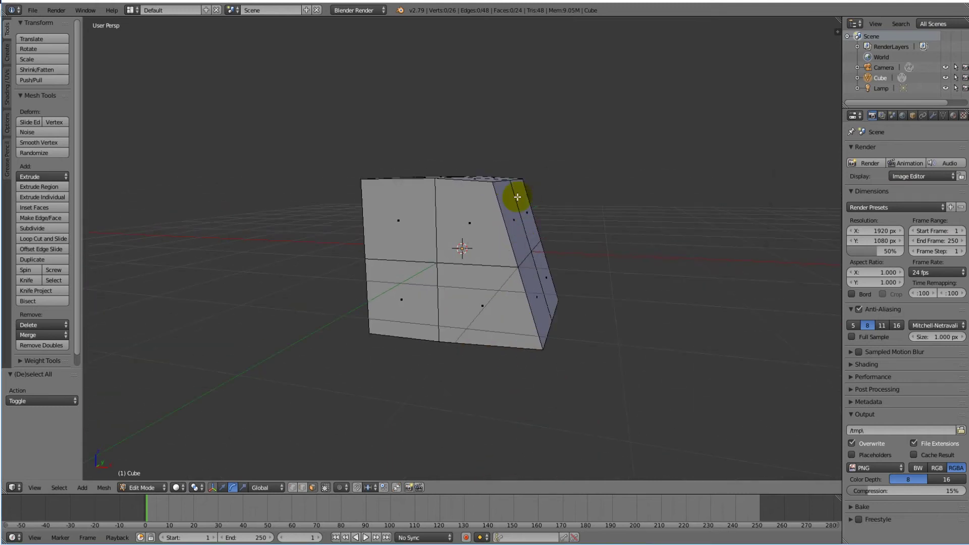
right_click(514, 226)
key(e)
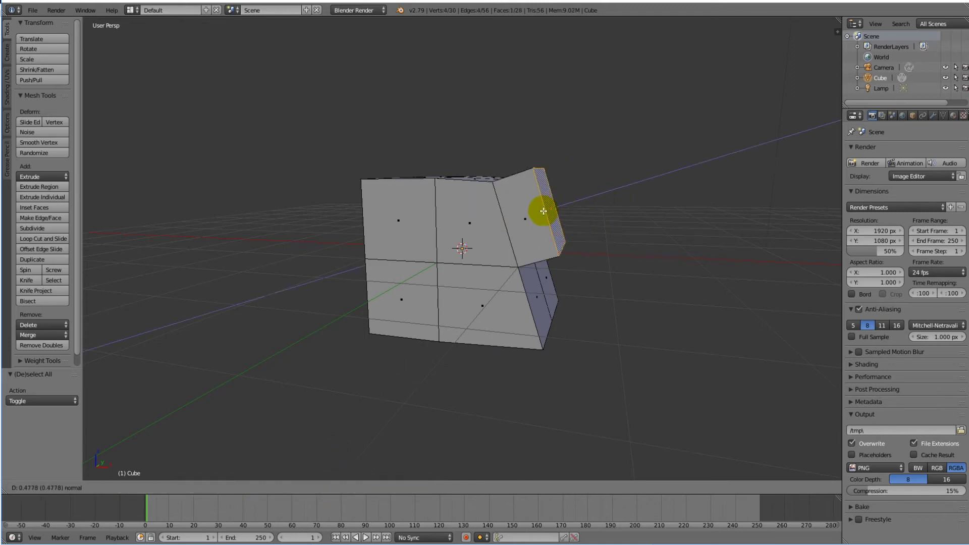
click(422, 244)
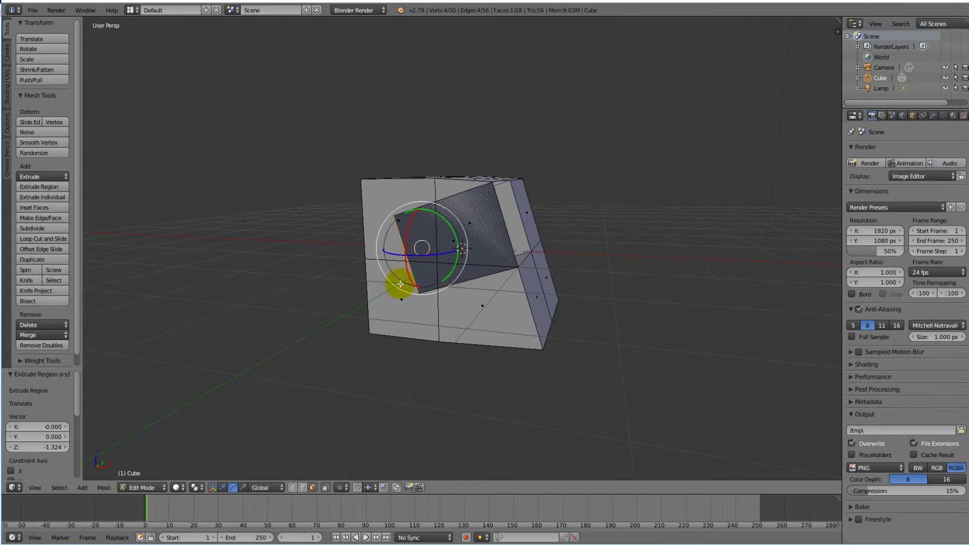
Step: Inspect the result, undo the extrusion and begin a Destructive Extrude of that face
mouse_move(547, 349)
middle_down()
mouse_move(508, 367)
mouse_move(437, 372)
mouse_move(383, 392)
middle_up()
middle_drag(458, 385, 394, 383)
mouse_move(340, 351)
middle_down()
mouse_move(426, 346)
mouse_move(441, 355)
mouse_move(435, 334)
middle_up()
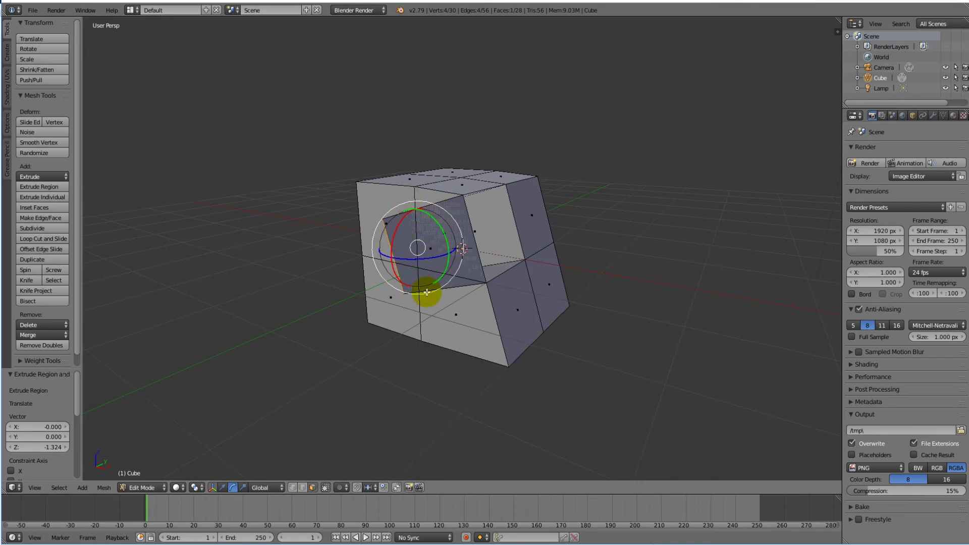
key(ctrl+z)
click(48, 176)
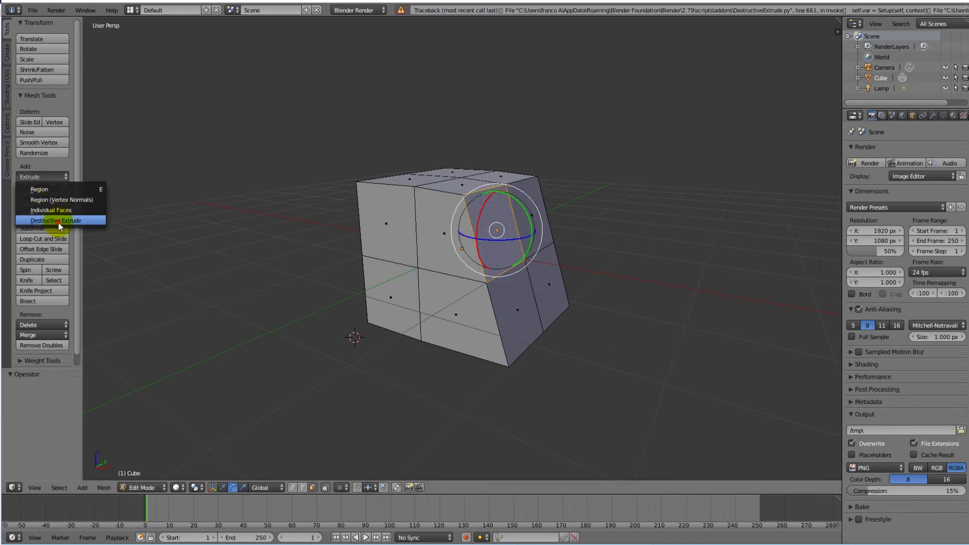
click(58, 220)
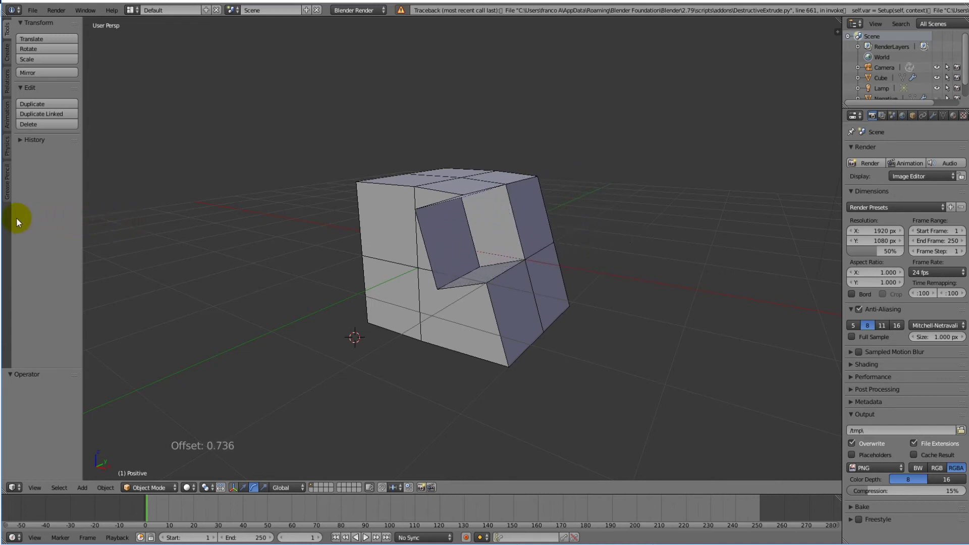
Step: Confirm the slanted pocket's depth, then switch to Object Mode and back to Edit Mode
click(817, 223)
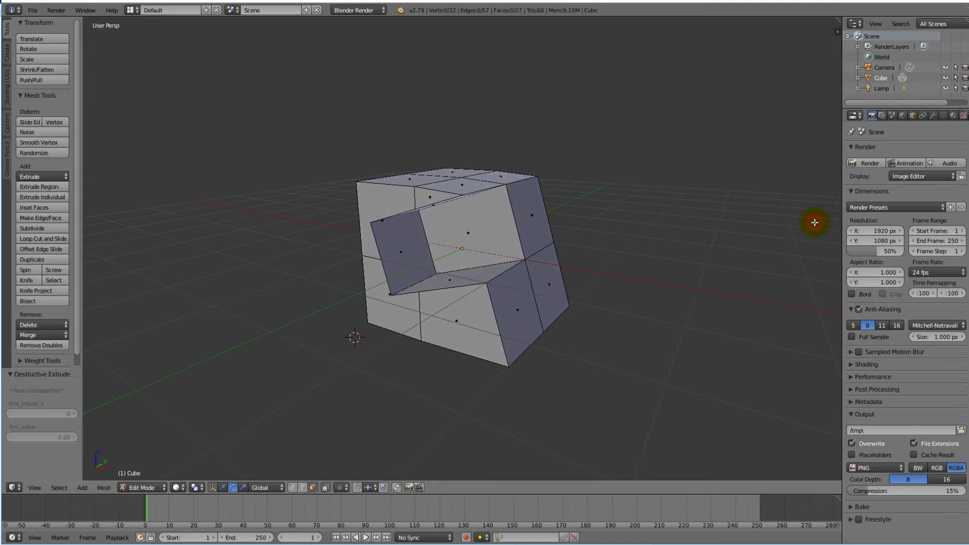
key(Tab)
mouse_move(473, 328)
middle_down()
mouse_move(416, 328)
mouse_move(455, 292)
mouse_move(495, 323)
mouse_move(447, 335)
mouse_move(447, 354)
mouse_move(467, 317)
mouse_move(438, 331)
mouse_move(470, 332)
mouse_move(356, 362)
middle_up()
scroll(431, 335, down, 1)
click(157, 488)
click(168, 457)
Step: Select the top-right face, try a plain extrude and undo it
mouse_move(634, 314)
middle_down()
mouse_move(424, 318)
mouse_move(469, 313)
middle_up()
right_click(494, 198)
key(e)
click(495, 220)
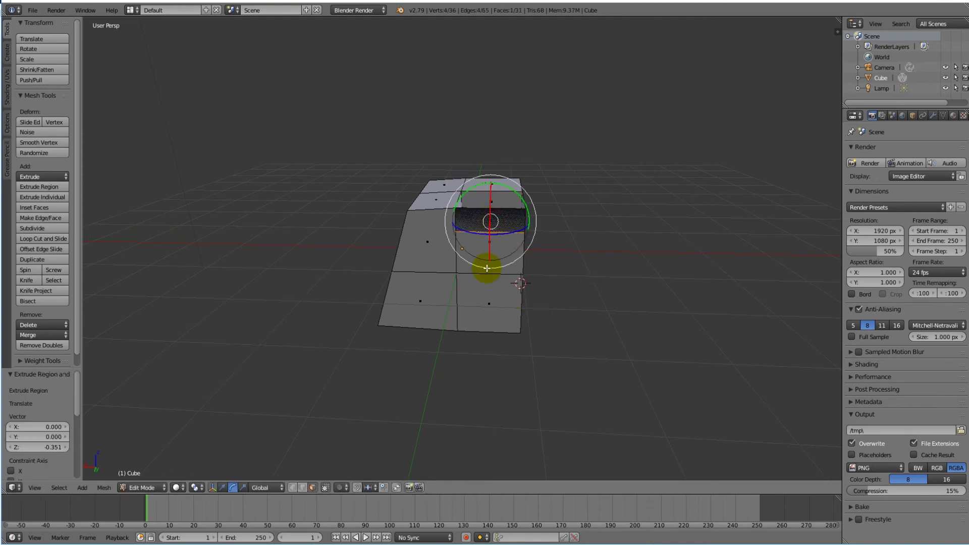
key(ctrl+z)
Step: Destructive-extrude the top-right face inward to cut a stepped, seat-like notch
click(30, 178)
click(57, 224)
click(175, 254)
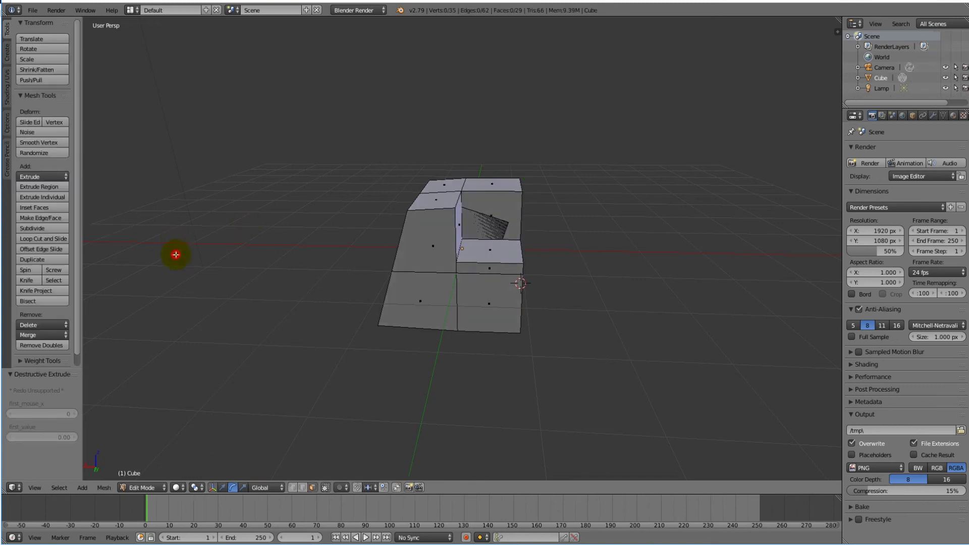
mouse_move(643, 346)
middle_down()
mouse_move(530, 342)
mouse_move(555, 342)
mouse_move(536, 305)
middle_up()
click(44, 180)
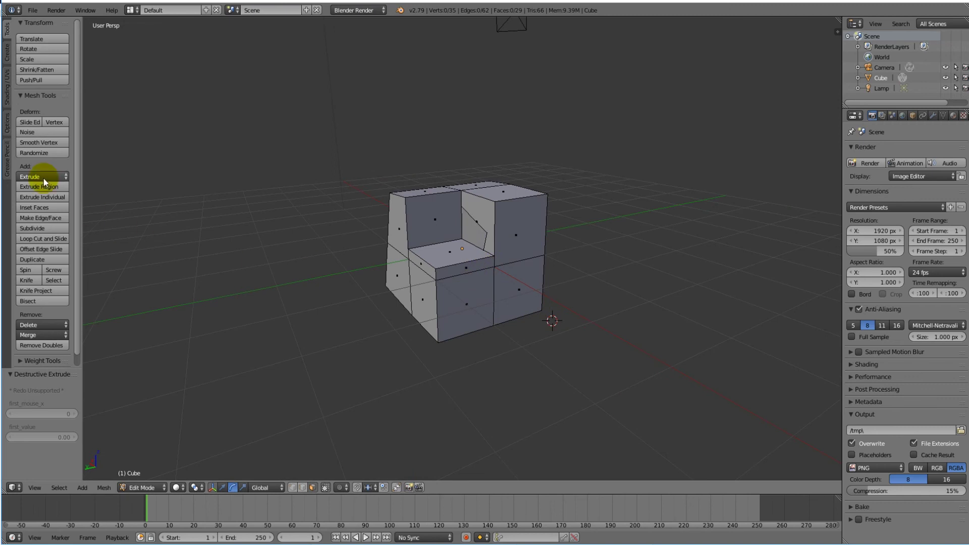
right_click(486, 223)
Step: Destructive-extrude the notch's inner face into a tall back block, then switch to Object Mode
click(69, 180)
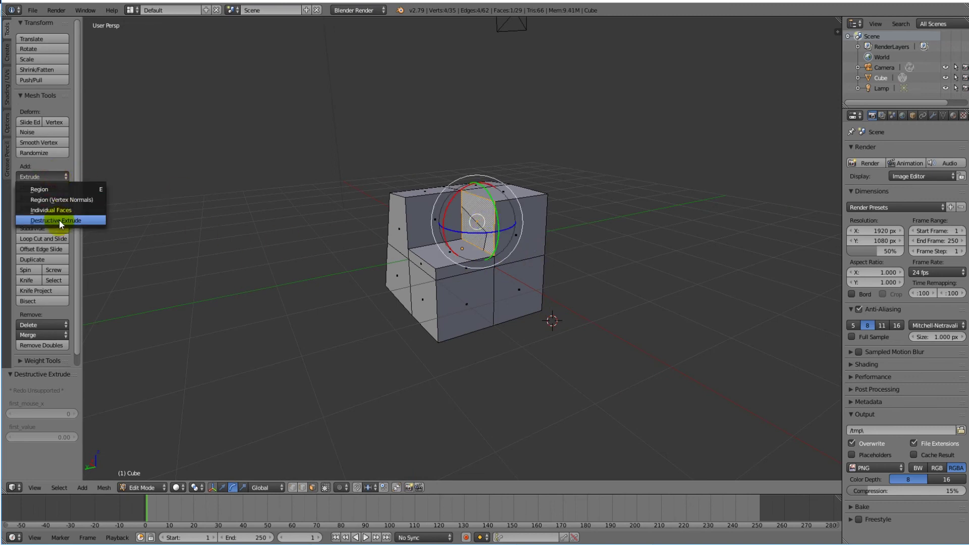
click(59, 220)
click(78, 219)
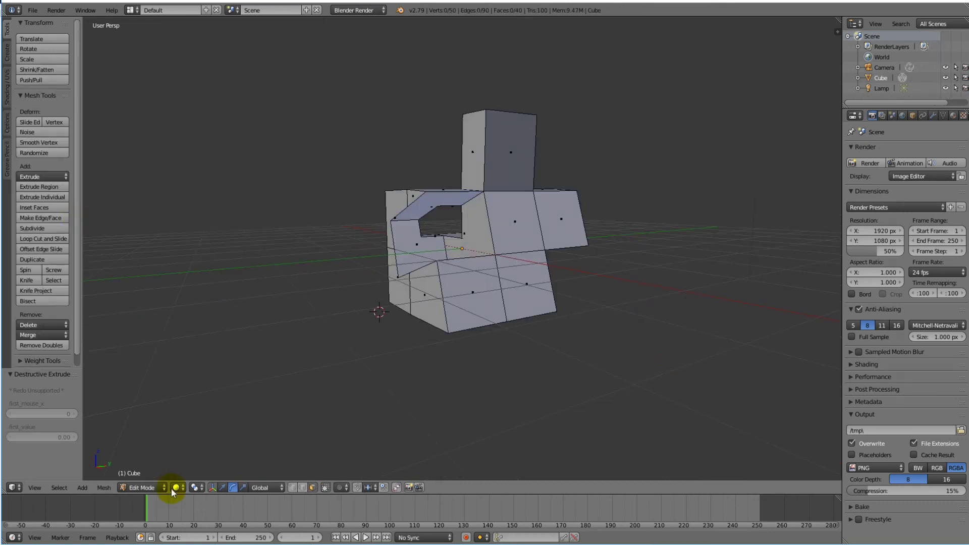
click(153, 487)
click(145, 477)
Step: Orbit and zoom around the finished chair-like mesh to inspect it
mouse_move(481, 329)
middle_down()
mouse_move(484, 363)
mouse_move(411, 379)
mouse_move(637, 365)
mouse_move(703, 292)
mouse_move(497, 346)
mouse_move(377, 341)
mouse_move(422, 366)
mouse_move(520, 345)
mouse_move(494, 345)
middle_up()
click(475, 356)
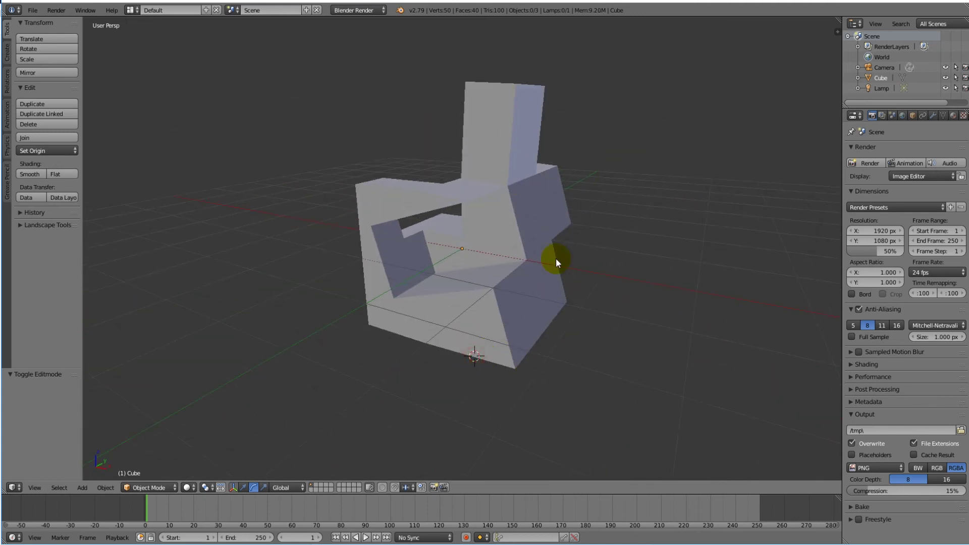
mouse_move(310, 345)
middle_down()
mouse_move(354, 377)
mouse_move(323, 399)
middle_up()
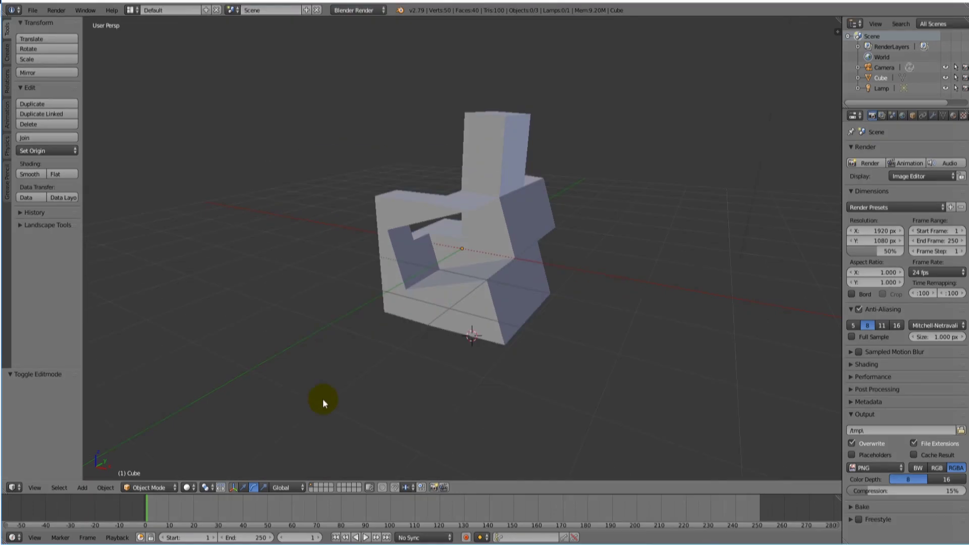
mouse_move(411, 387)
middle_down()
mouse_move(390, 400)
mouse_move(325, 393)
mouse_move(426, 403)
middle_up()
scroll(426, 404, up, 1)
scroll(426, 404, up, 2)
scroll(426, 404, up, 2)
scroll(426, 404, down, 2)
scroll(423, 396, down, 2)
mouse_move(422, 396)
middle_down()
mouse_move(395, 351)
mouse_move(419, 374)
middle_up()
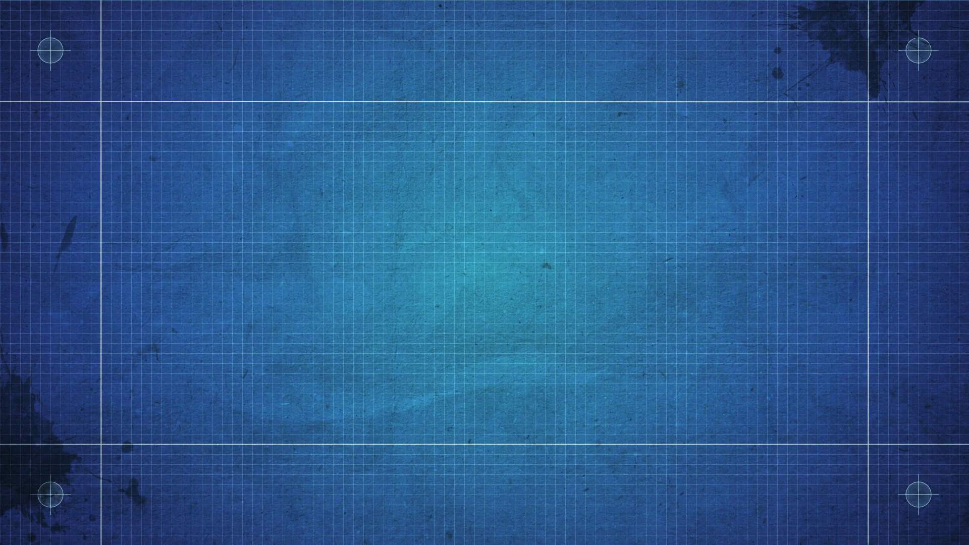